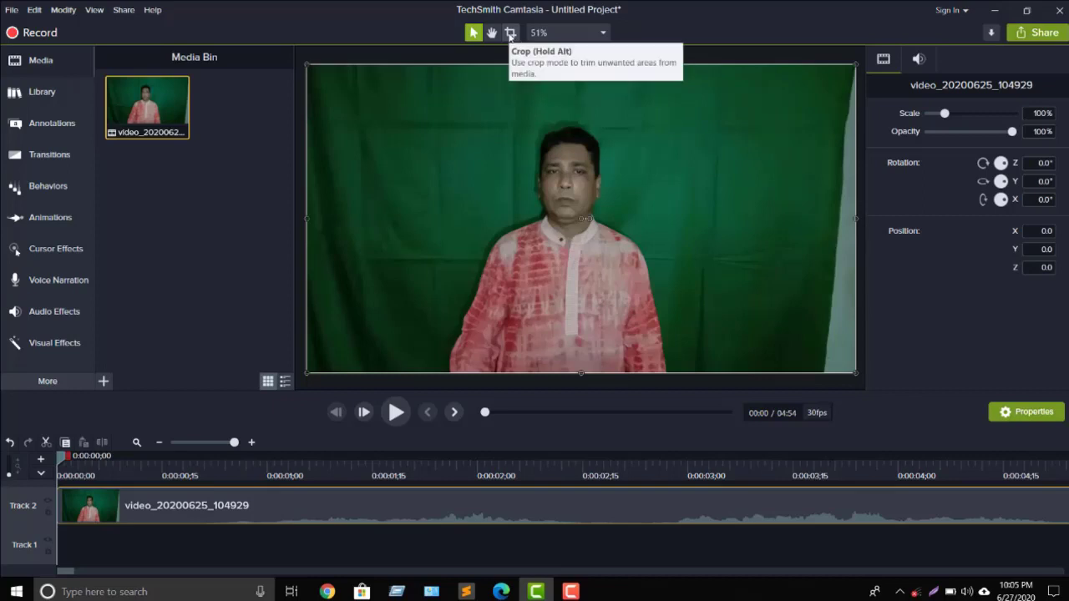
# Crop both vertical sides of the green-screen clip on the canvas, removing the exposed strip beyond the backdrop's edge
pyautogui.click(511, 33)
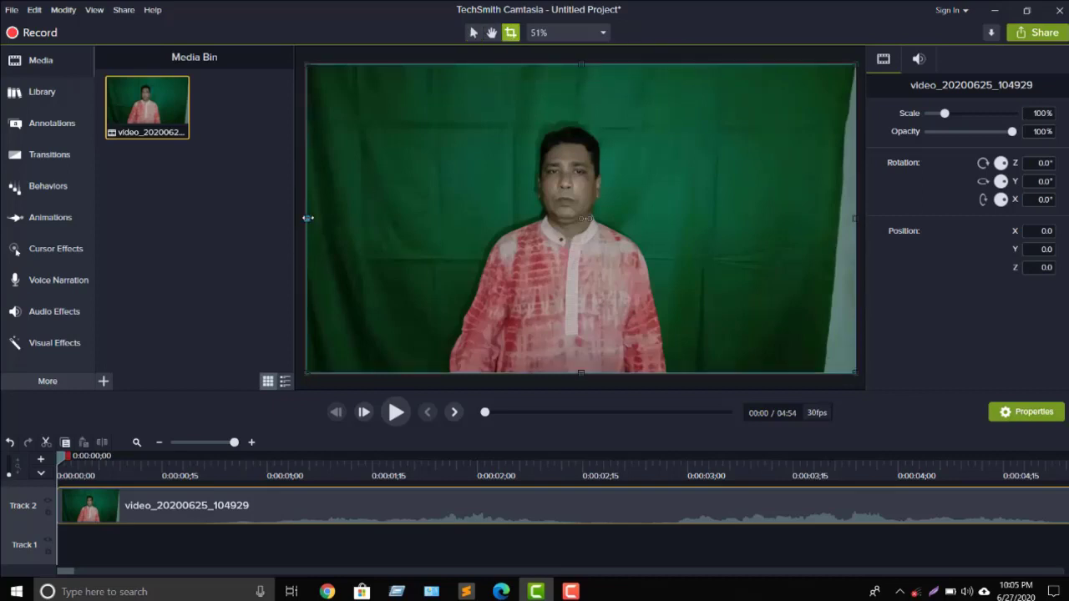
pyautogui.moveTo(307, 218); pyautogui.dragTo(366, 223)
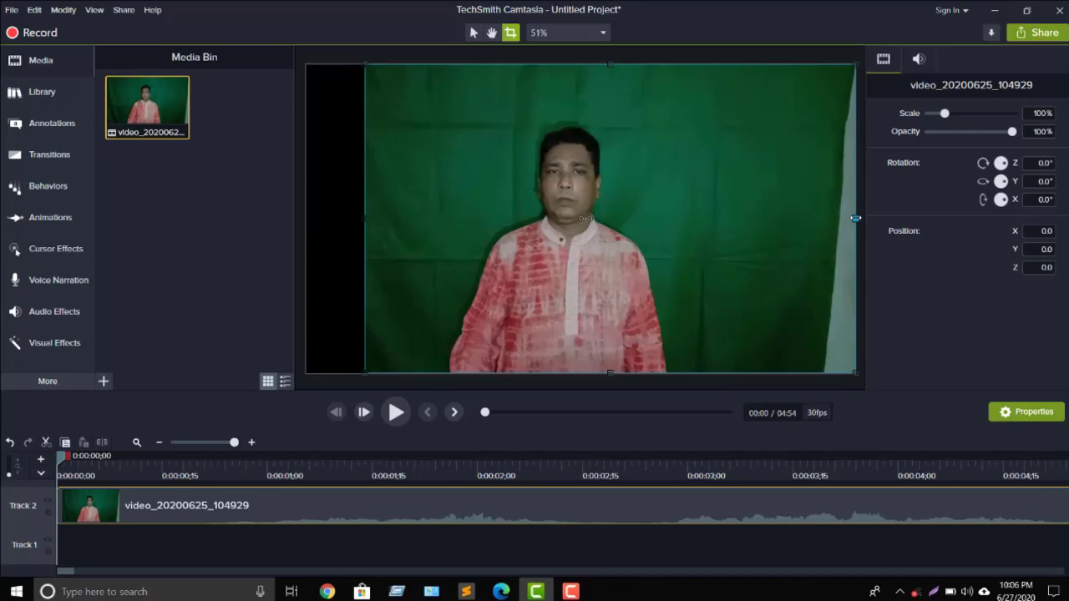
pyautogui.moveTo(855, 218); pyautogui.dragTo(764, 221)
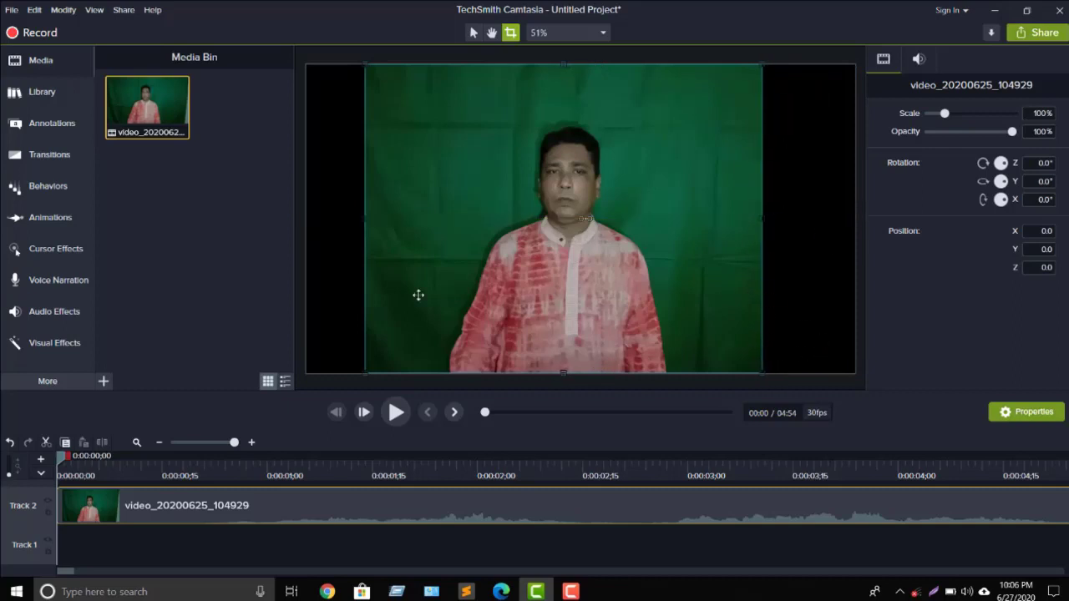
# Apply the Remove a Color effect to the video clip and sample the green backdrop beside the man's head (#0D633F)
pyautogui.click(46, 348)
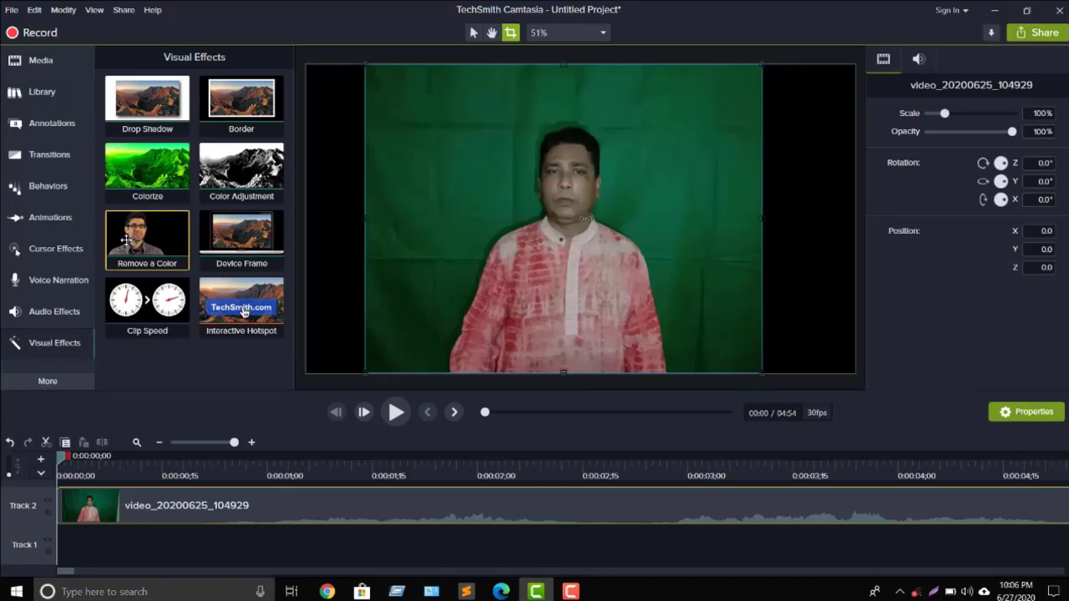
pyautogui.moveTo(125, 240); pyautogui.dragTo(451, 266)
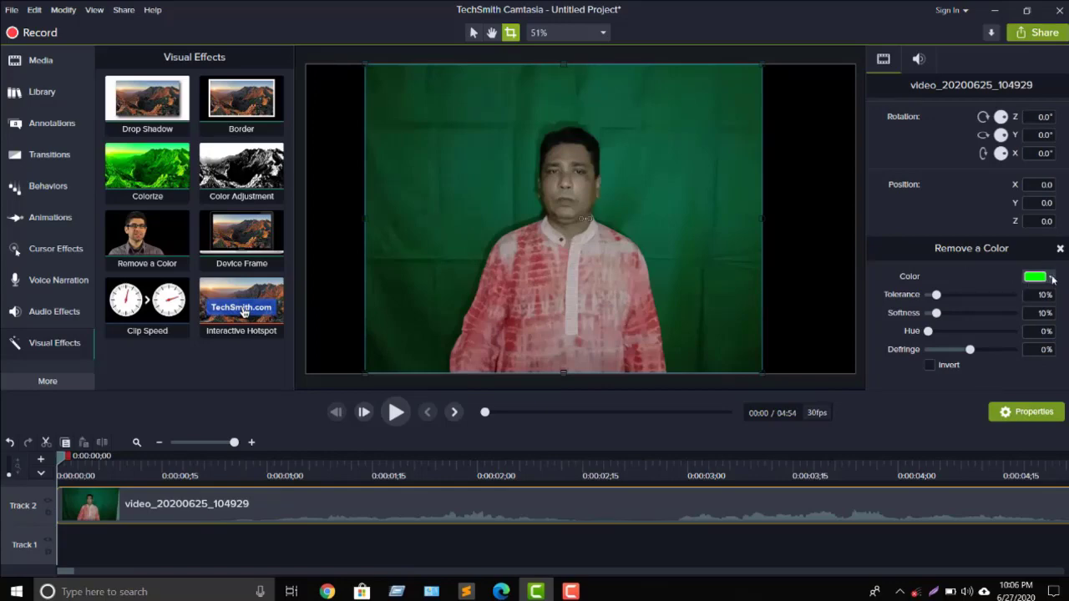
pyautogui.click(1051, 277)
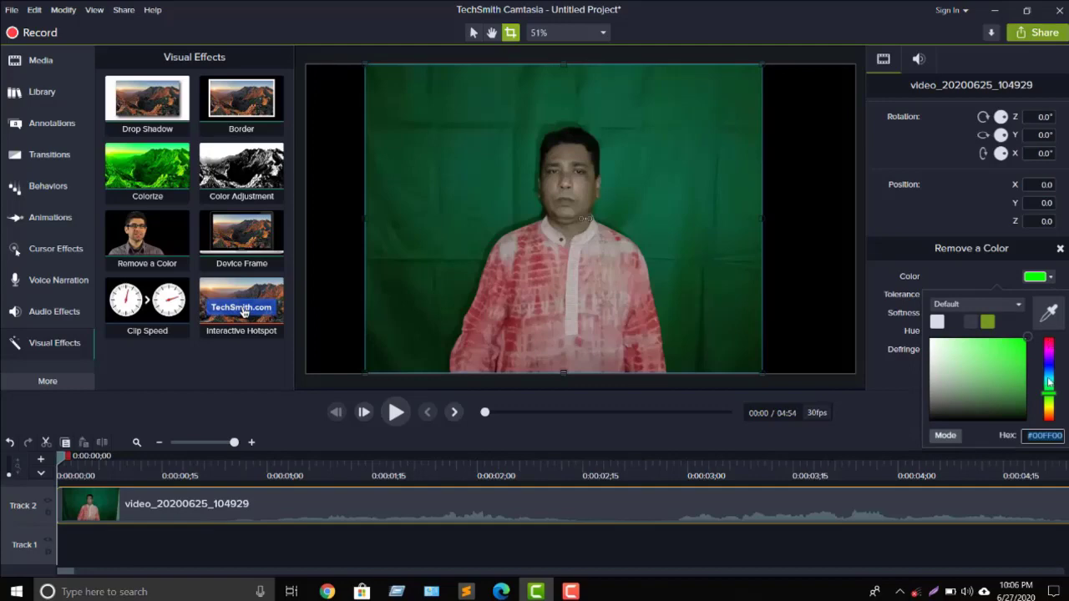
pyautogui.click(1050, 314)
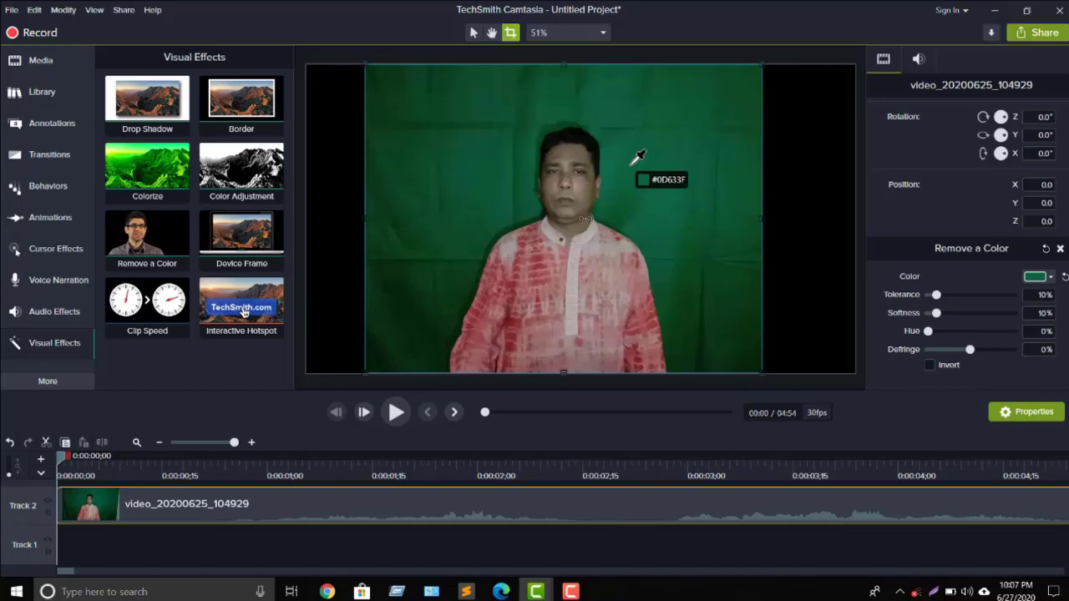
pyautogui.click(638, 157)
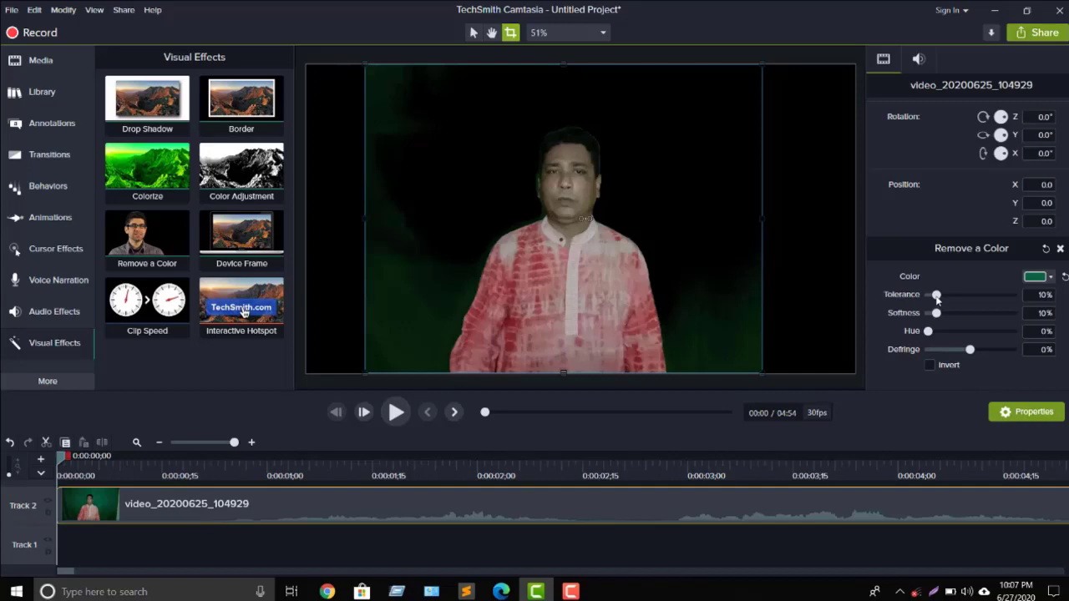
# Set the Remove a Color effect's tolerance to 13% and its softness to 21%
pyautogui.moveTo(937, 298); pyautogui.dragTo(939, 302)
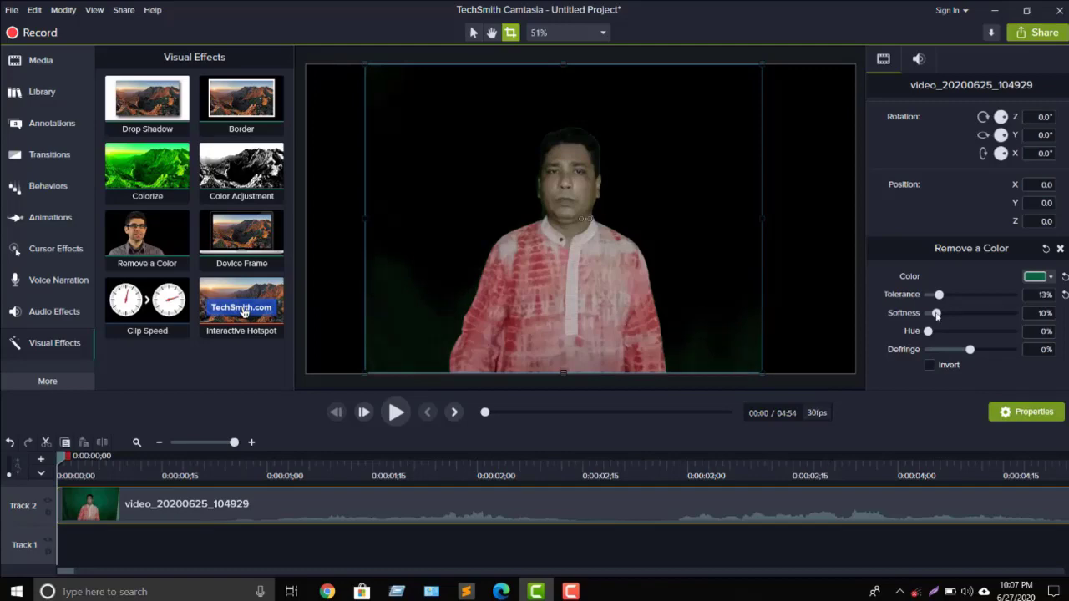
pyautogui.moveTo(936, 314); pyautogui.dragTo(946, 317)
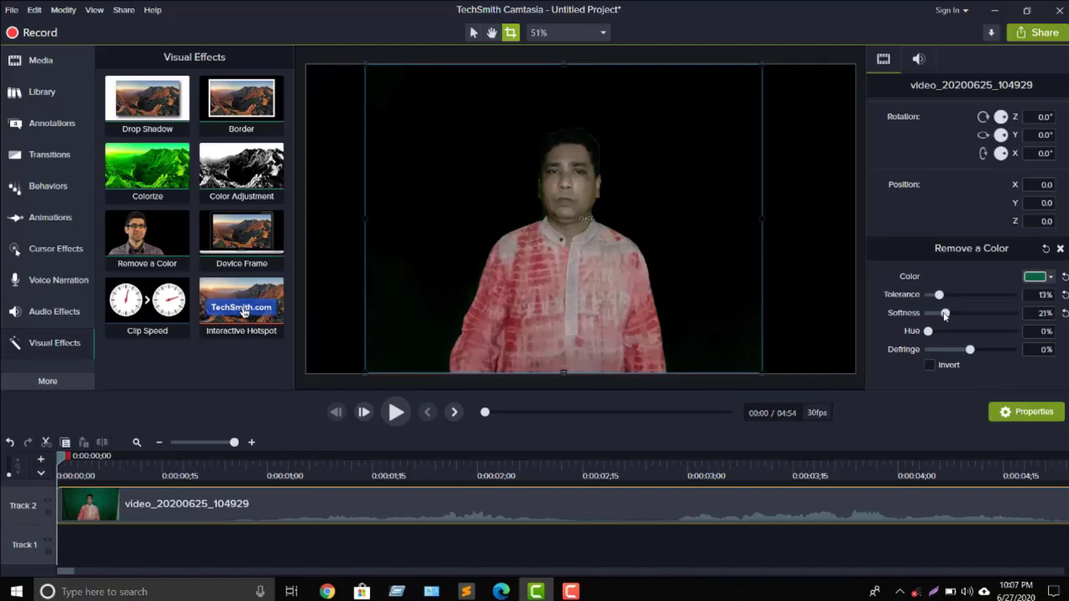
pyautogui.click(358, 167)
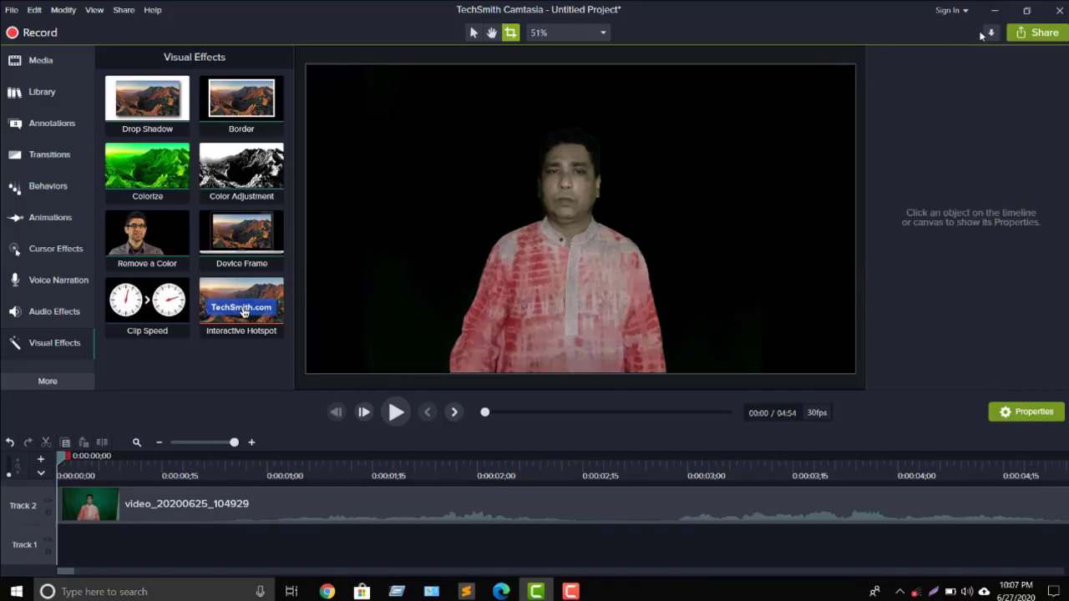
# Add the forest image 545792.jpg from the New folder window to Track 1, starting at 0:00 beneath the video clip
pyautogui.click(994, 10)
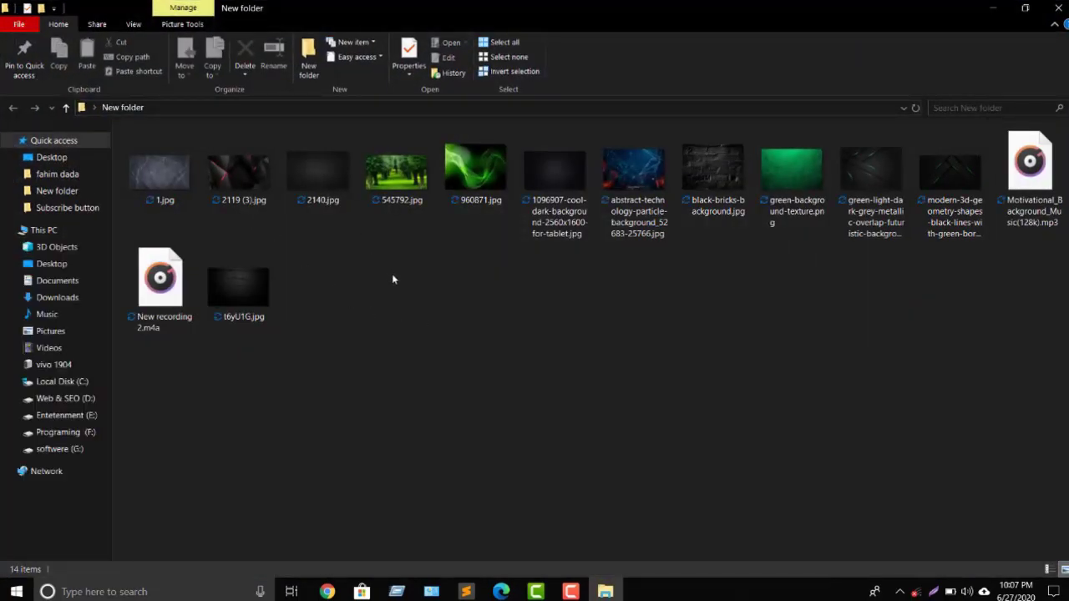
pyautogui.click(401, 185)
pyautogui.moveTo(401, 183); pyautogui.dragTo(196, 522)
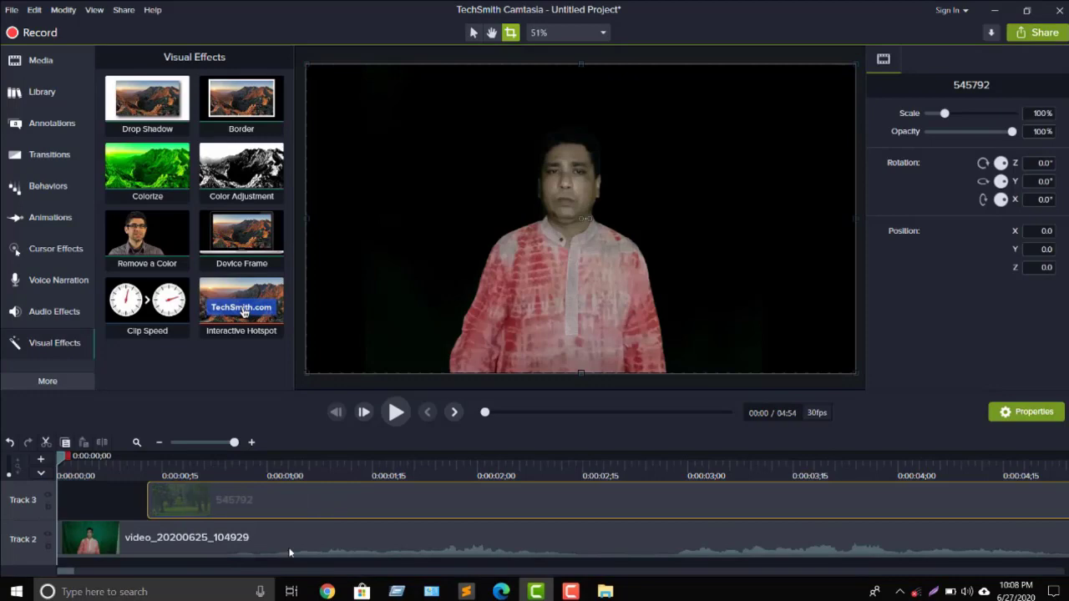
pyautogui.moveTo(289, 553); pyautogui.dragTo(197, 571)
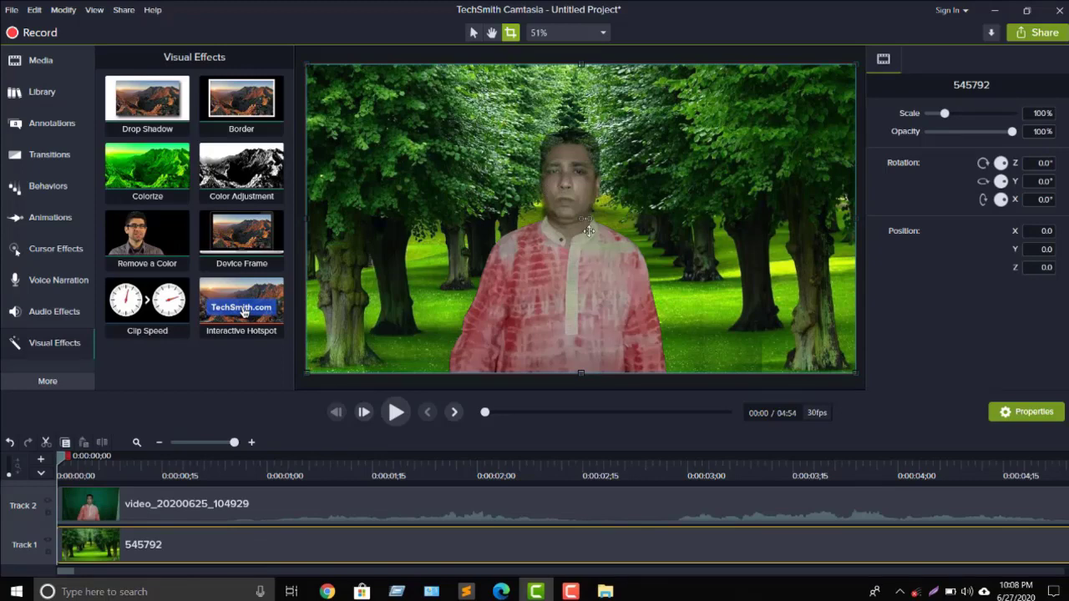
# Lower the video clip's Remove a Color tolerance in stages, from 12% down to 9%
pyautogui.click(566, 277)
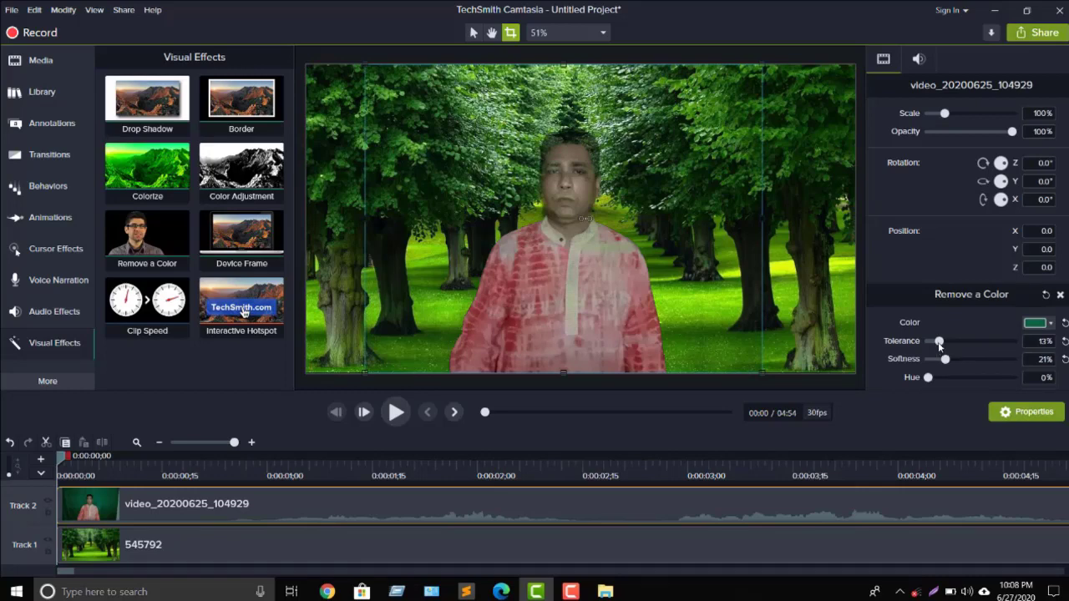
pyautogui.click(1045, 342)
pyautogui.write('12')
pyautogui.click(882, 410)
pyautogui.click(1044, 342)
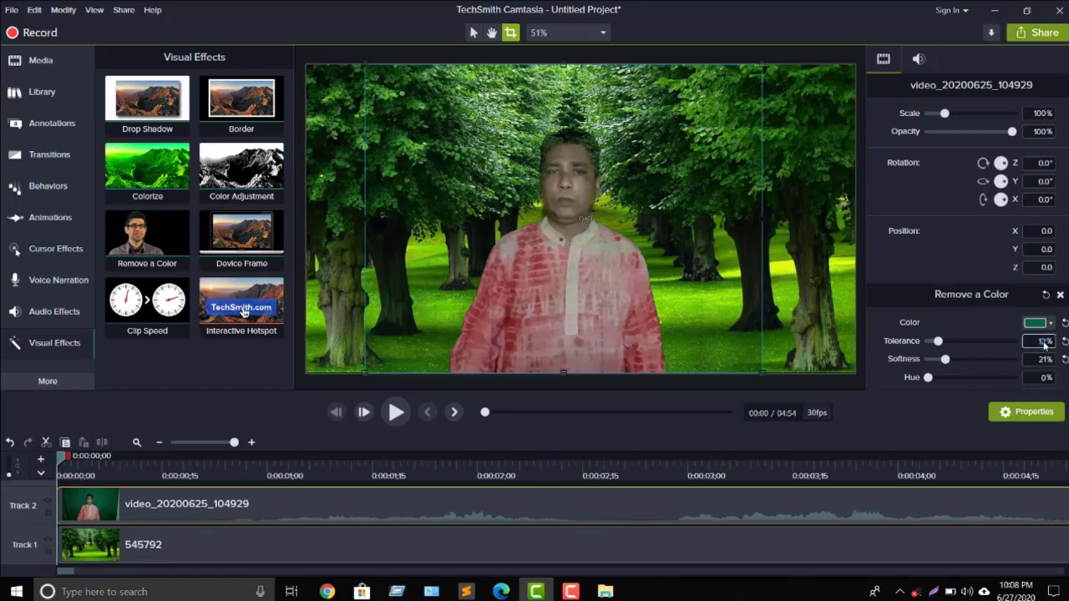
pyautogui.write('1')
pyautogui.click(927, 414)
pyautogui.click(1044, 341)
pyautogui.click(892, 416)
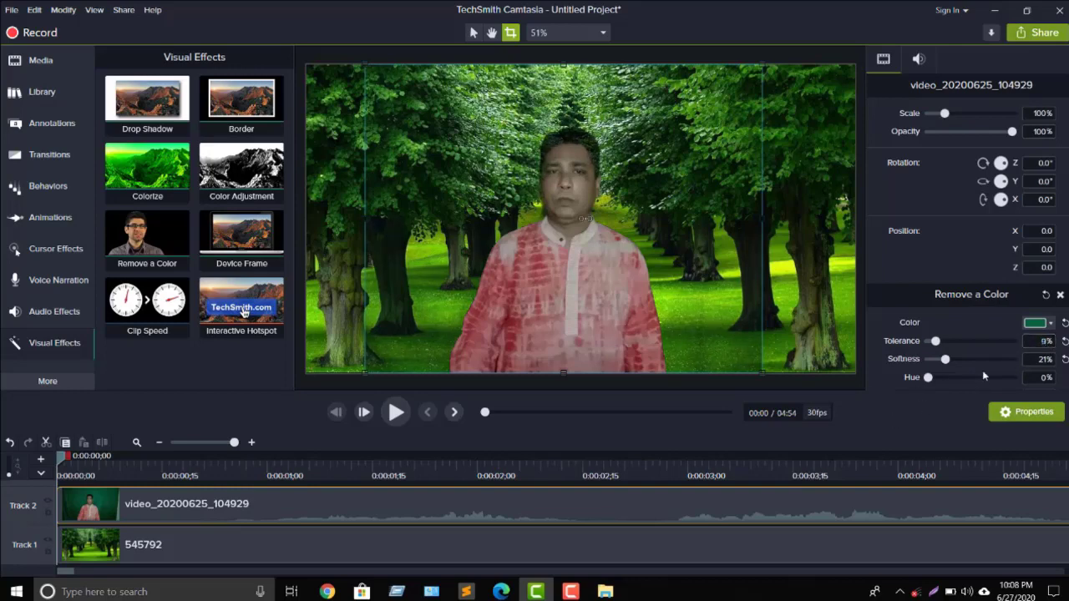
# Reduce the video clip's Remove a Color tolerance to 8%, and further to 6%
pyautogui.click(1043, 340)
pyautogui.write('8')
pyautogui.click(903, 406)
pyautogui.click(1044, 341)
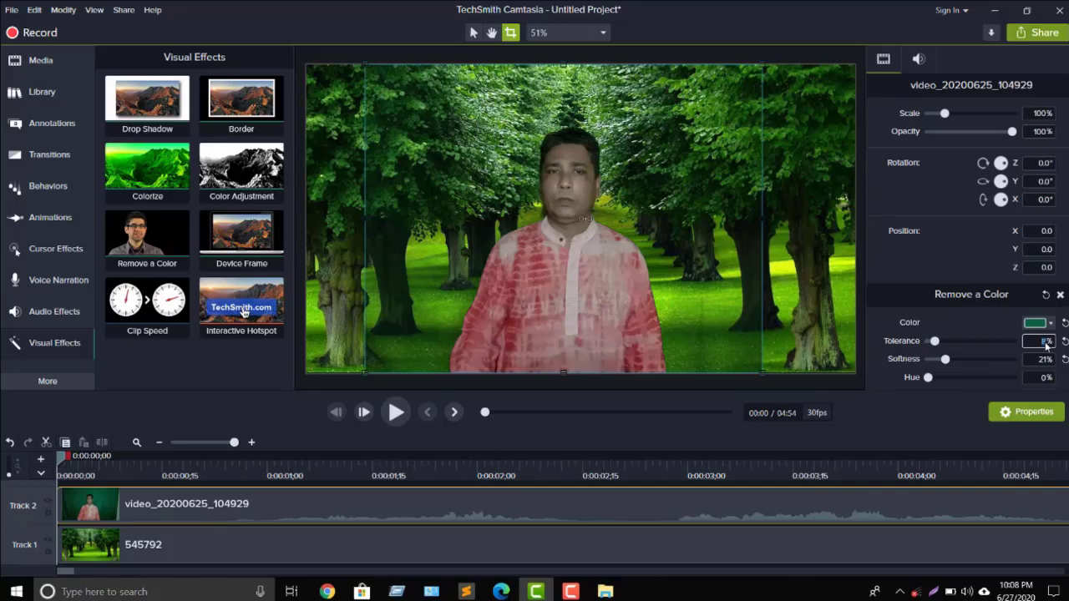
pyautogui.write('6')
pyautogui.click(878, 410)
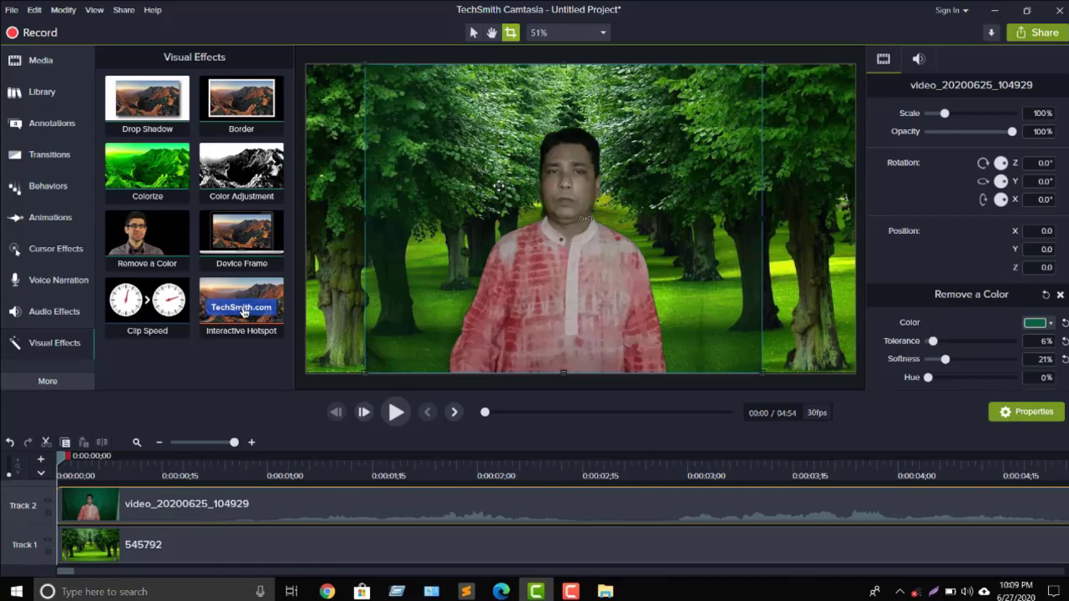
# Inspect the keyed edges around the man and delete the forest image 545792 from Track 1
pyautogui.scroll(2, 528, 192)
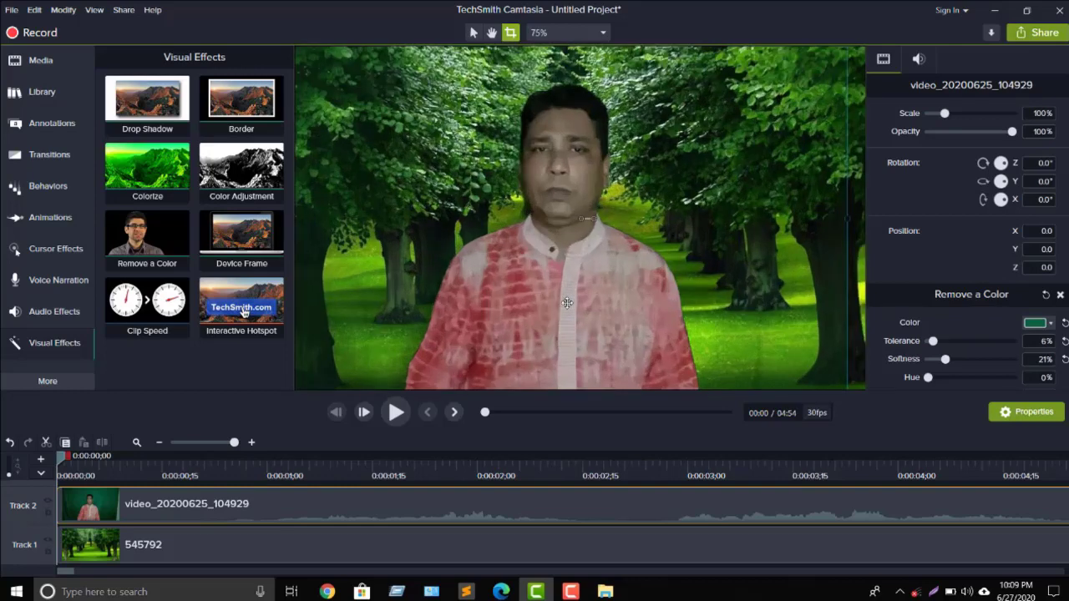
pyautogui.scroll(-1, 567, 303)
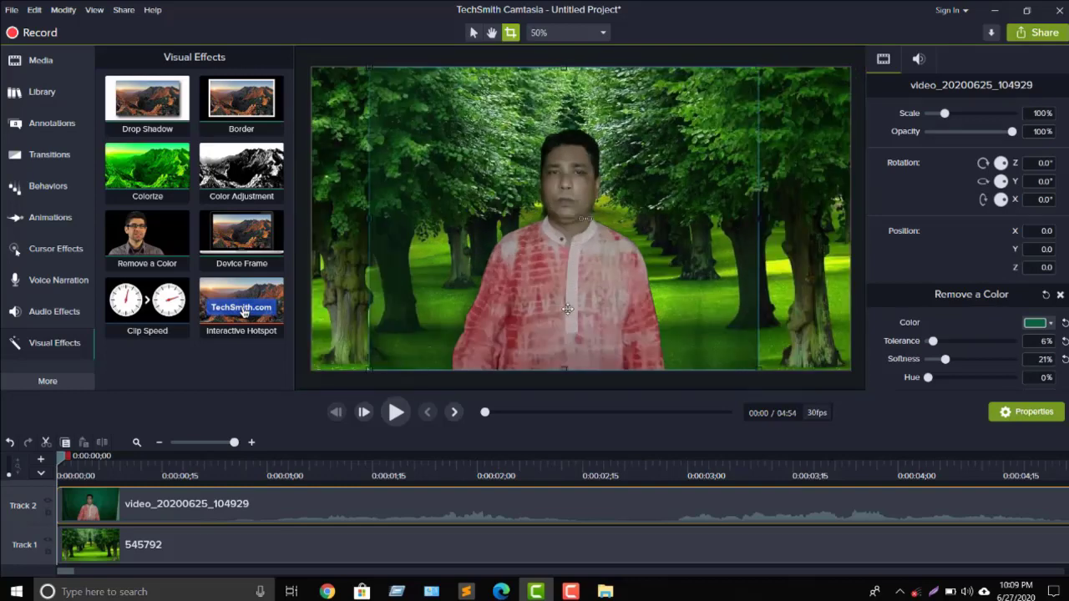
pyautogui.click(357, 547)
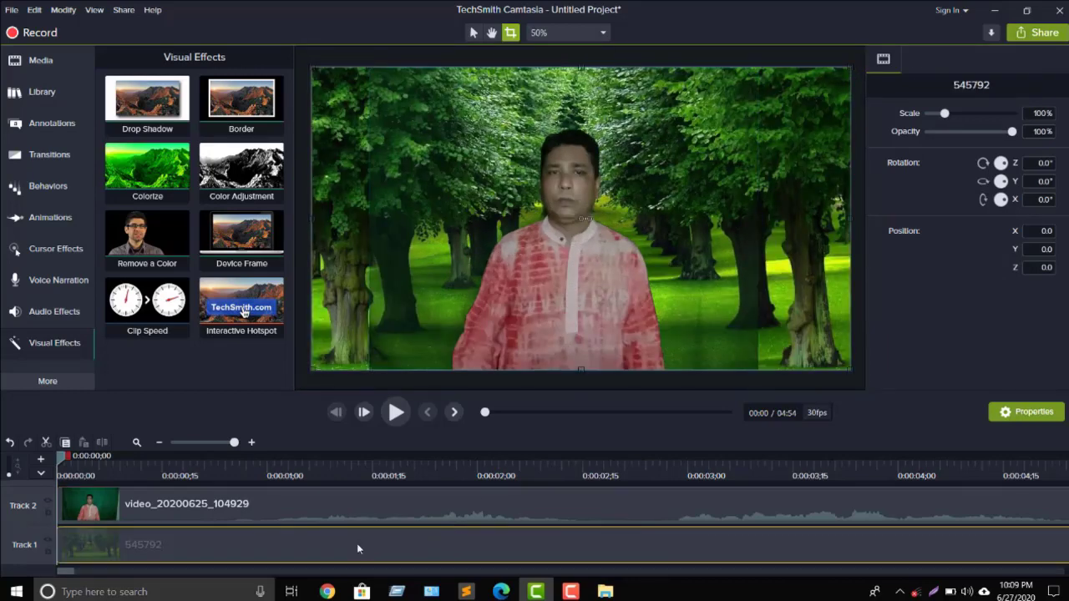
pyautogui.press('Delete')
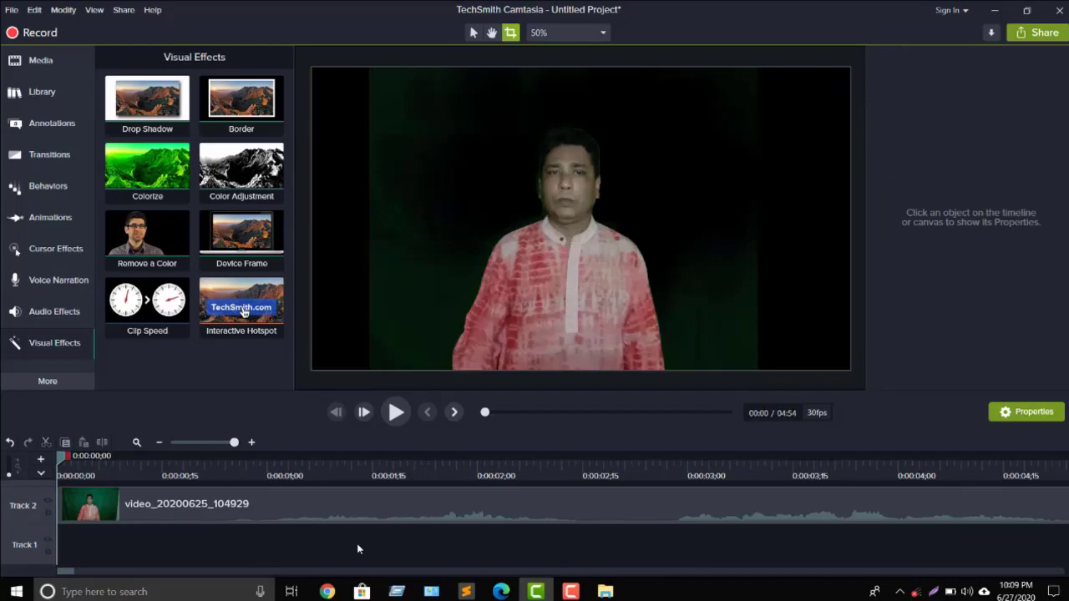
# Add 1096907-cool-dark-background-2560x1600-for-tablet.jpg from the New folder window to the start of Track 1 as the new background
pyautogui.click(992, 11)
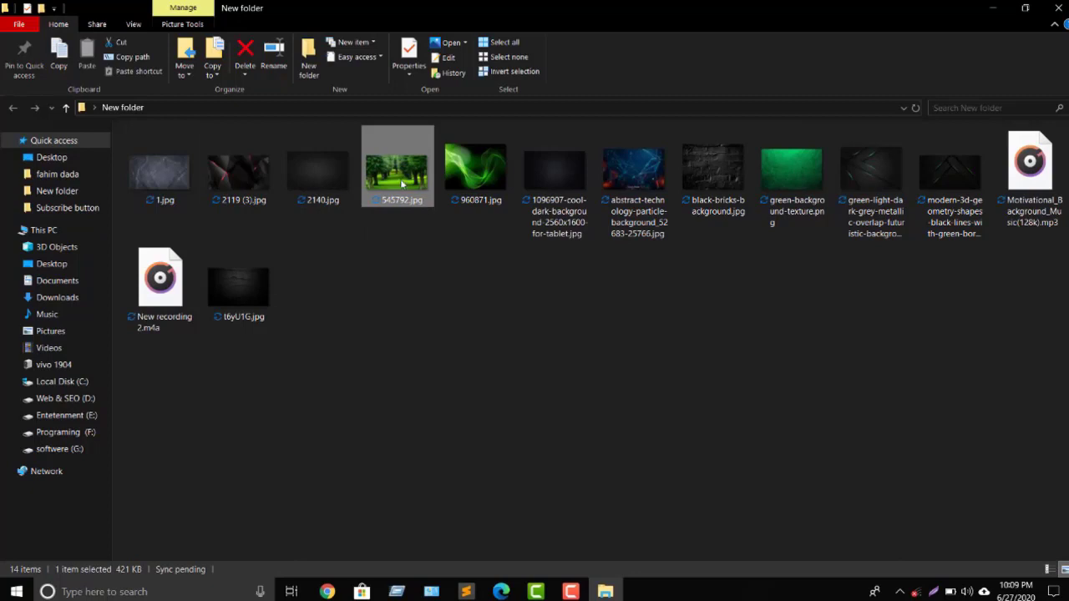
pyautogui.moveTo(555, 171); pyautogui.dragTo(84, 538)
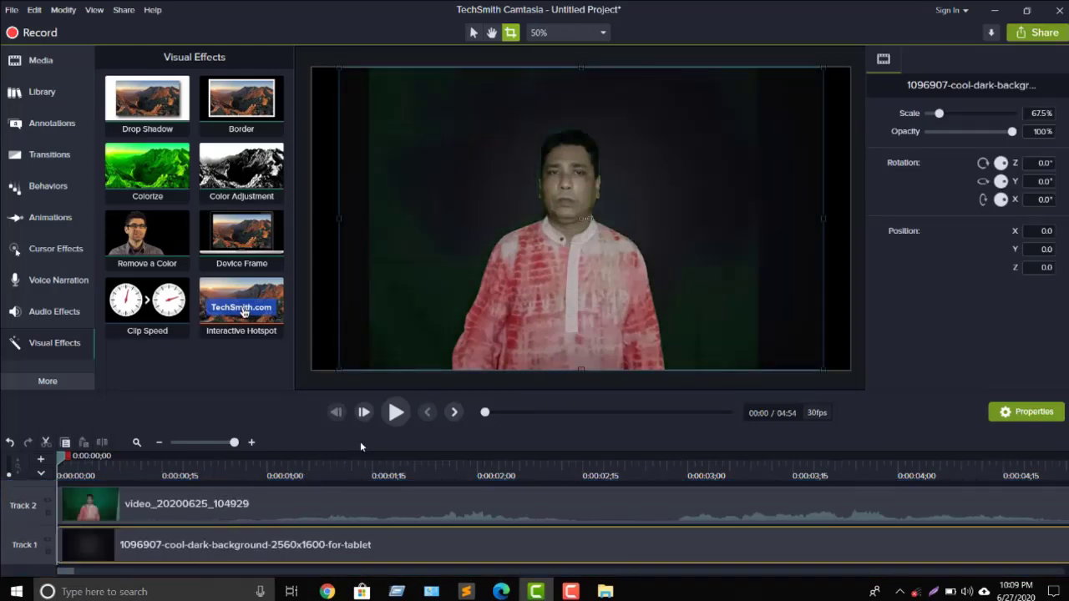
# Raise the video clip's Remove a Color tolerance to 16%, trying 12% and 15% first
pyautogui.click(687, 234)
pyautogui.click(1038, 340)
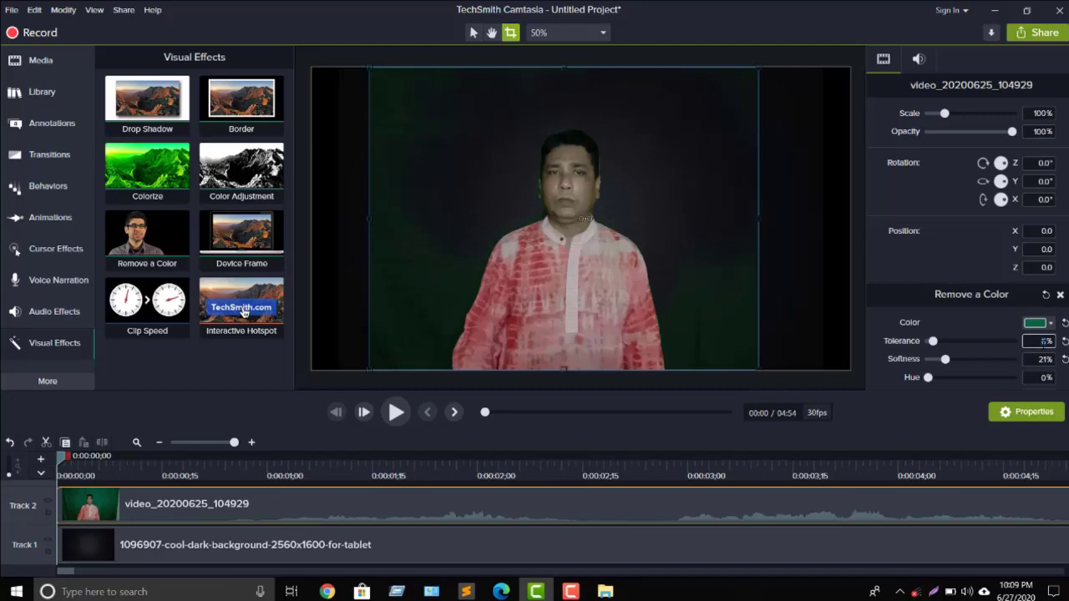
pyautogui.write('12')
pyautogui.press('Return')
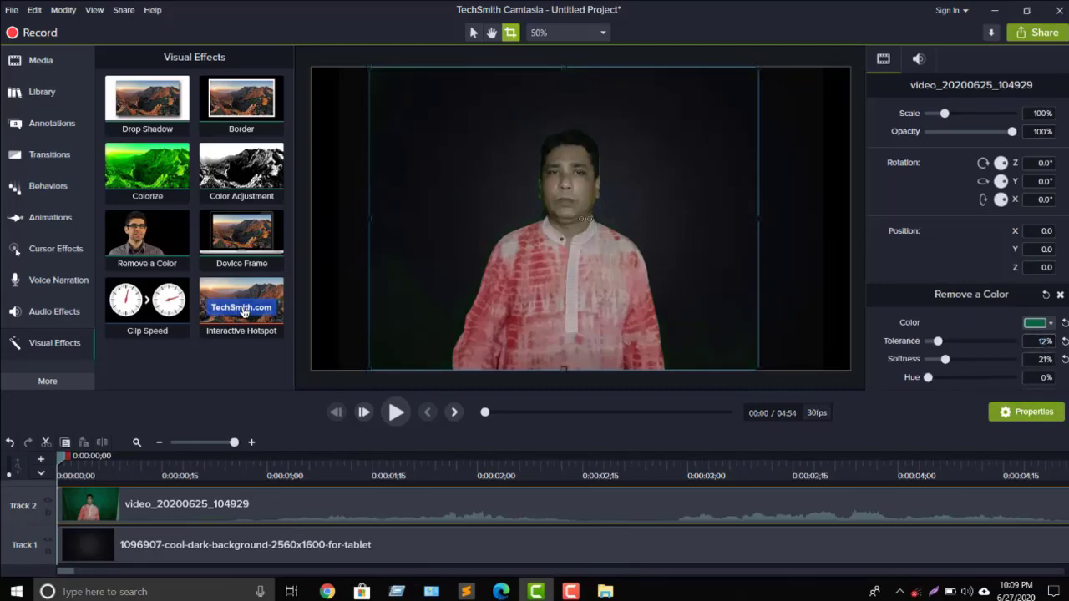
pyautogui.click(1038, 340)
pyautogui.write('15')
pyautogui.press('Return')
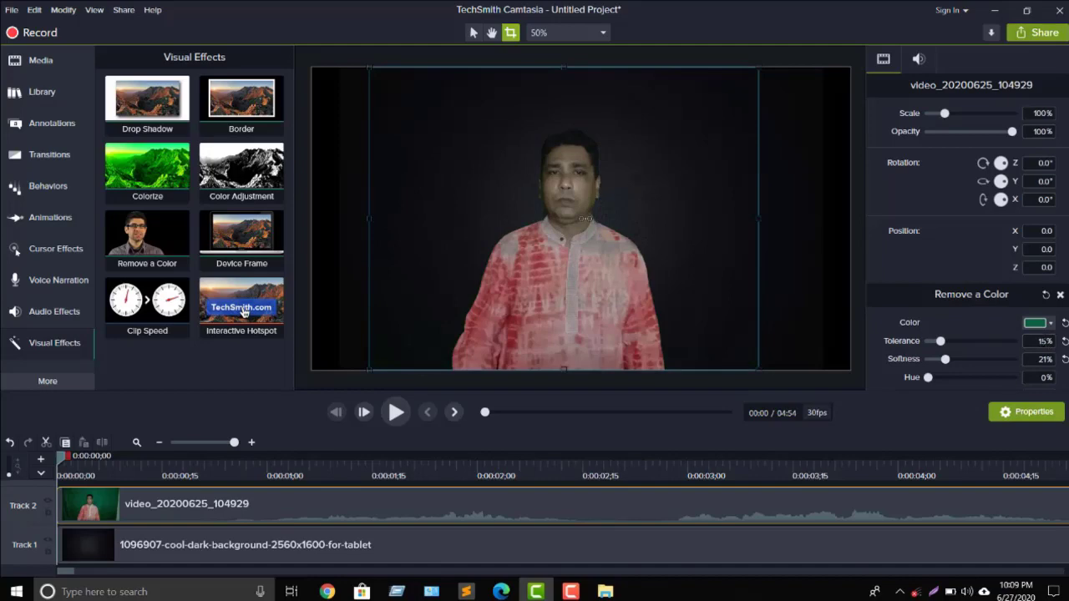
pyautogui.click(1041, 340)
pyautogui.write('16')
pyautogui.press('Return')
# Check the keyed video's opening seconds and extend the dark background image on Track 1 to the end of the video clip
pyautogui.click(779, 272)
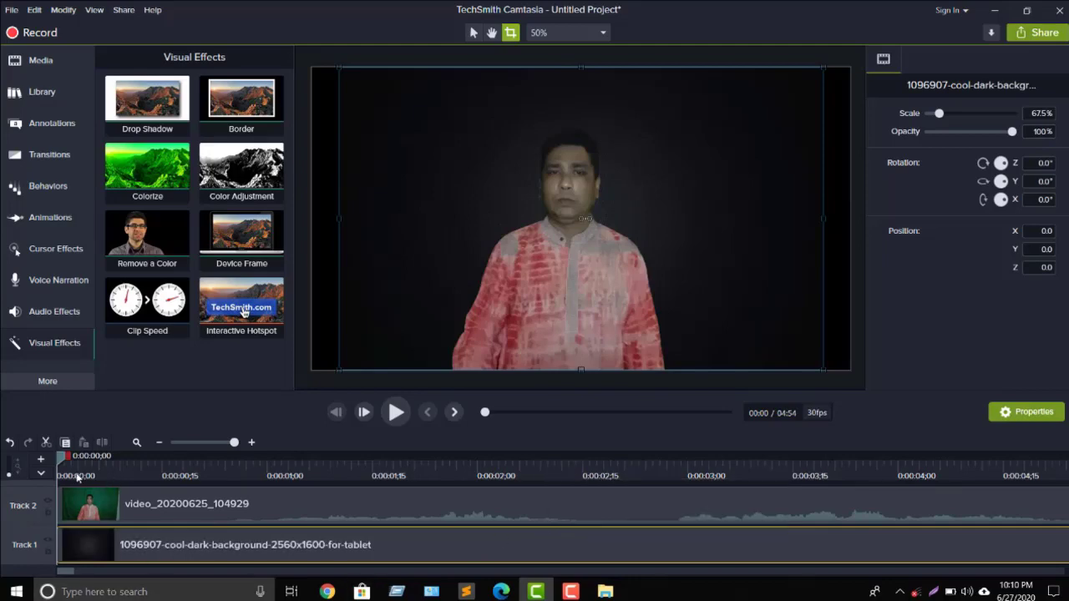
pyautogui.moveTo(63, 460); pyautogui.dragTo(484, 458)
pyautogui.moveTo(664, 462); pyautogui.dragTo(775, 459)
pyautogui.moveTo(648, 518); pyautogui.dragTo(530, 513)
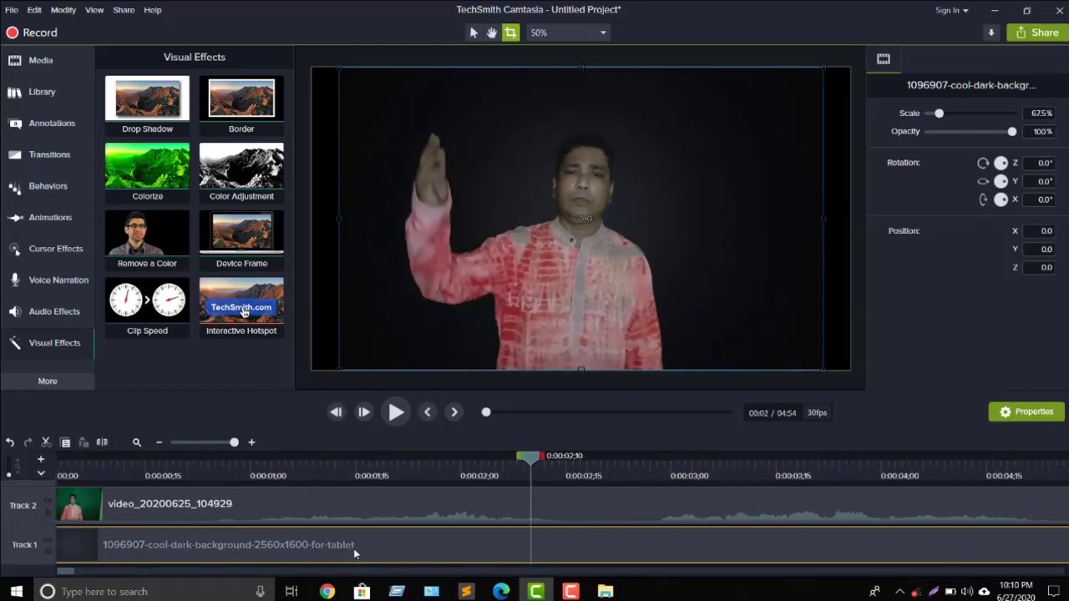
pyautogui.click(720, 572)
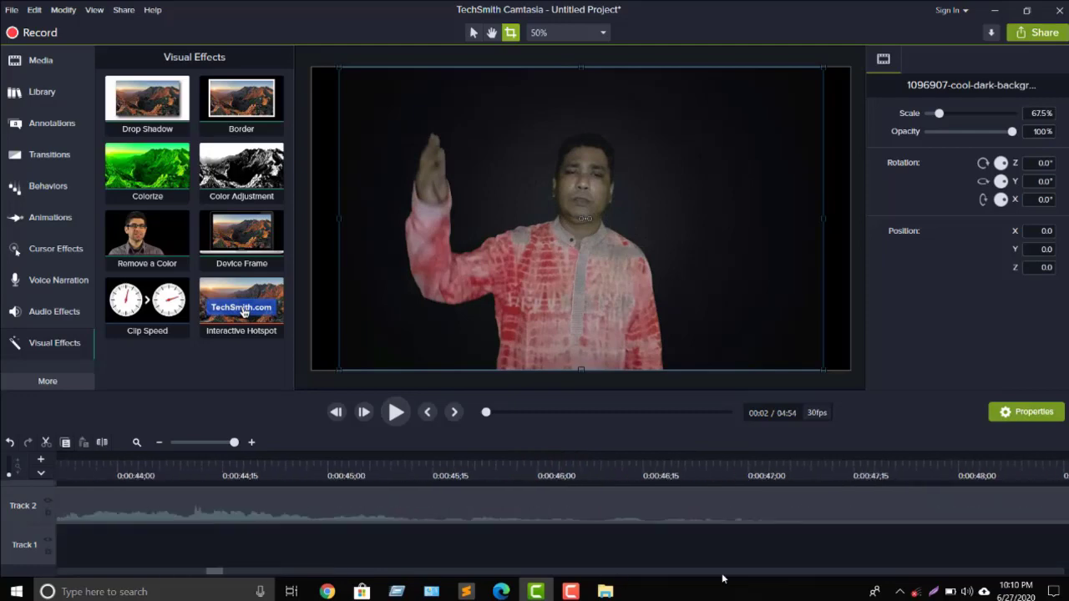
pyautogui.click(209, 445)
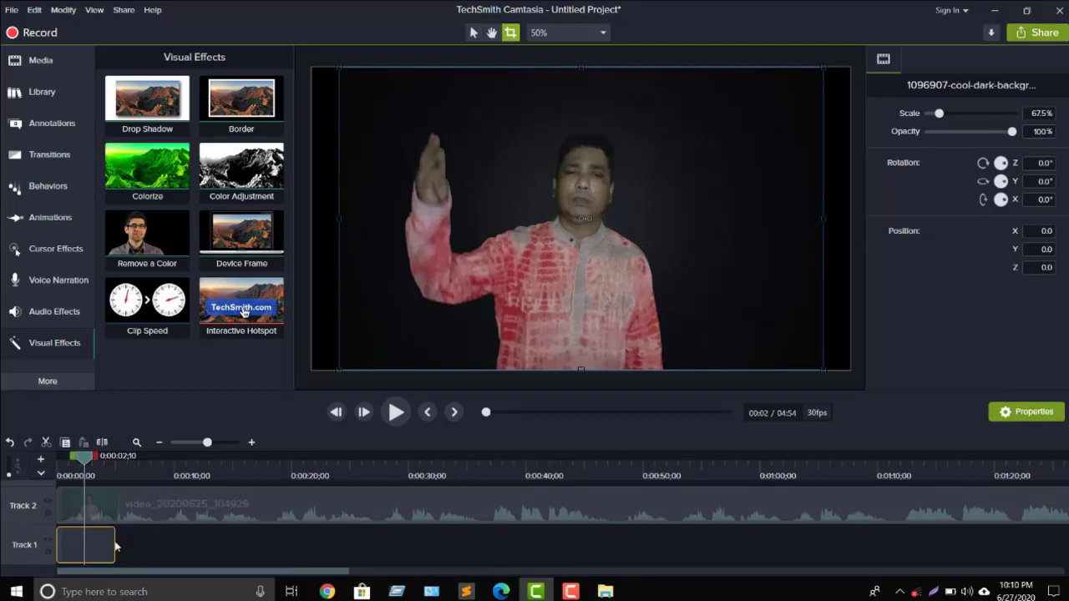
pyautogui.moveTo(113, 542)
pyautogui.mouseDown()
pyautogui.moveTo(1067, 543)
pyautogui.moveTo(1034, 556)
pyautogui.moveTo(849, 564)
pyautogui.mouseUp()
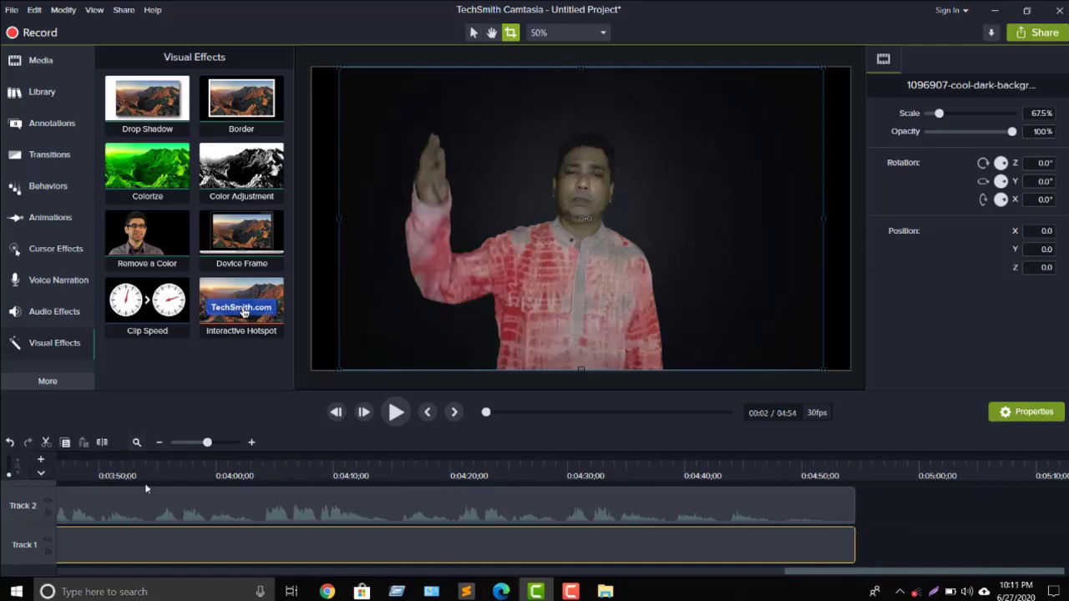
# Preview the composite at 0:02:30;18 and scale the dark background image to 103.3% so it fills the canvas
pyautogui.moveTo(208, 443); pyautogui.dragTo(197, 443)
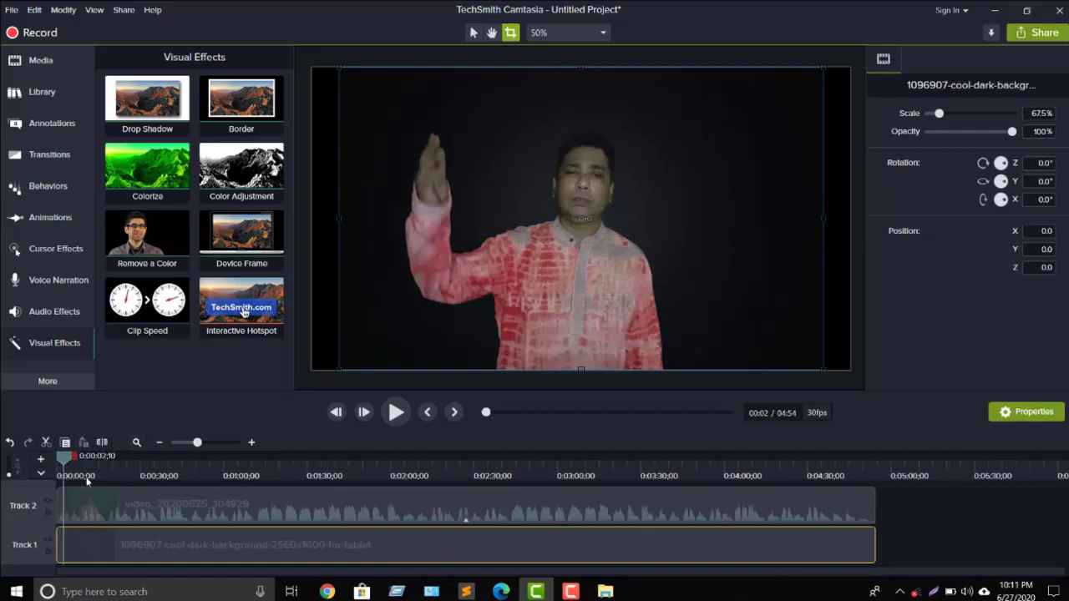
pyautogui.moveTo(204, 487); pyautogui.dragTo(477, 524)
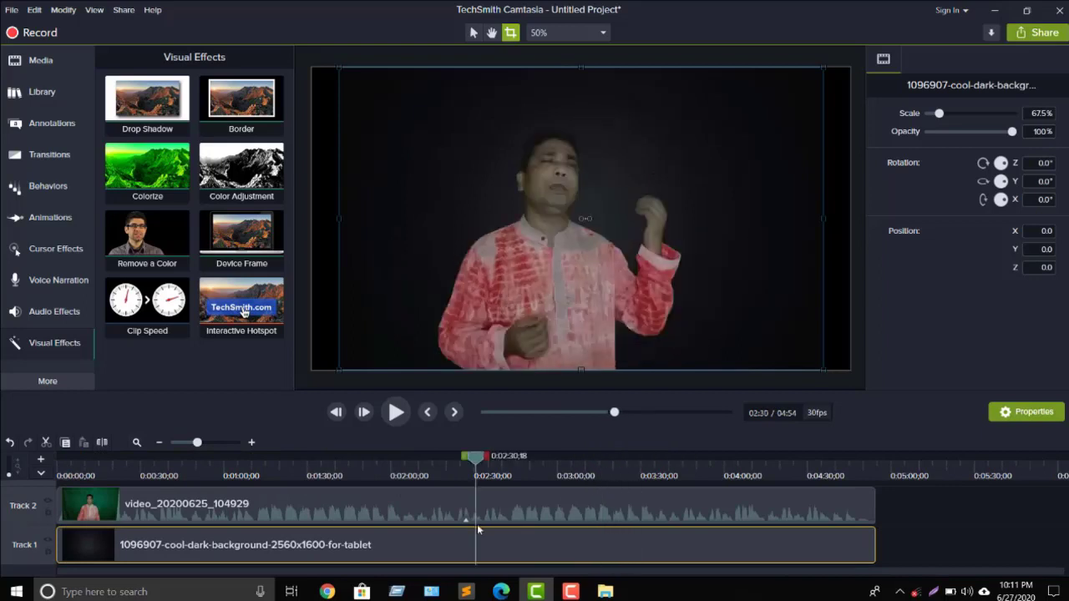
pyautogui.click(715, 234)
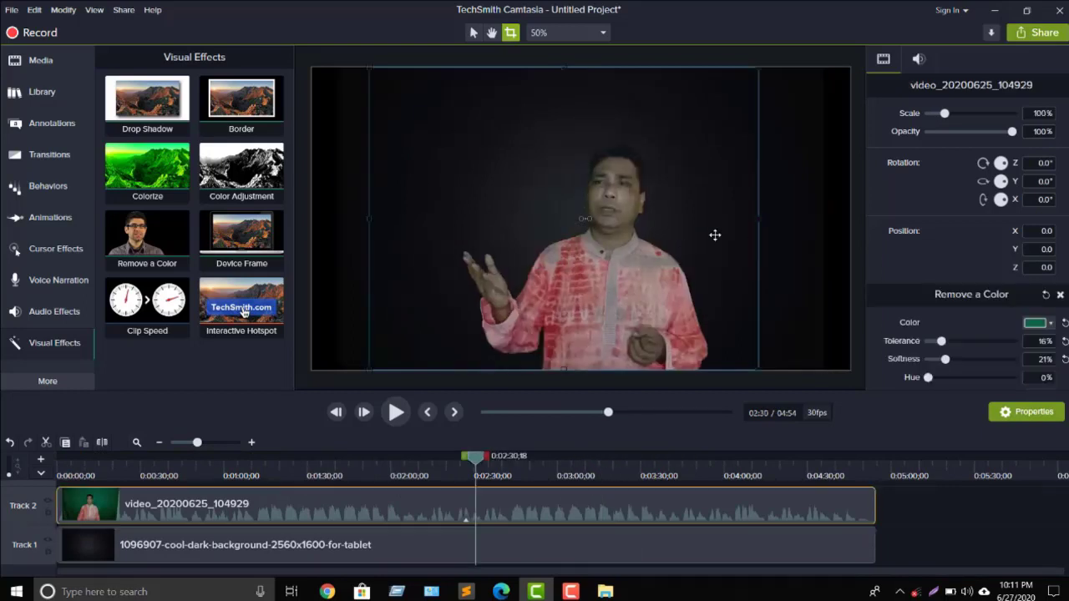
pyautogui.click(804, 199)
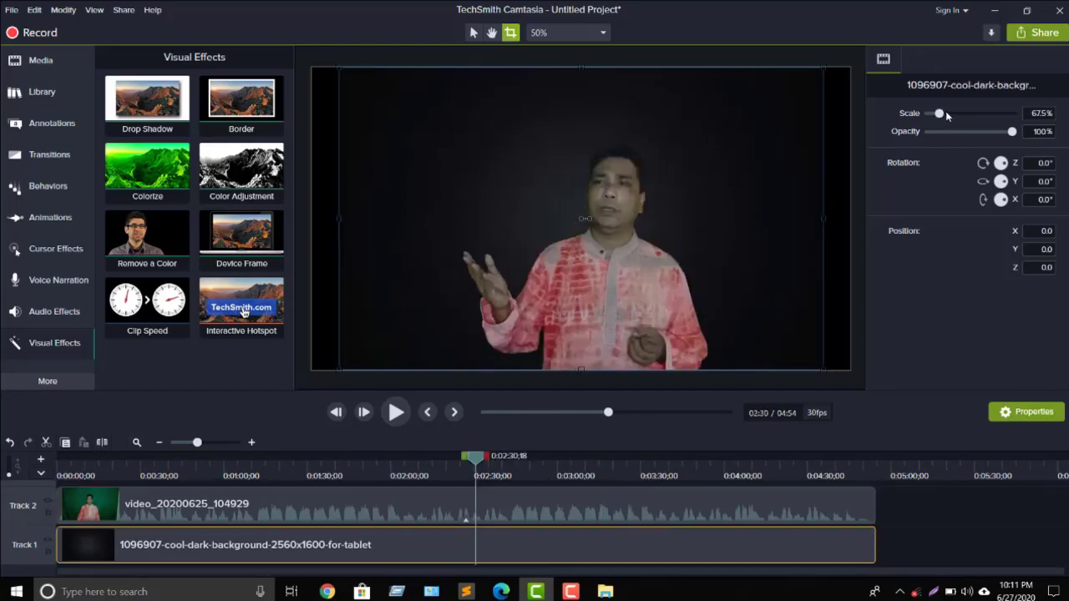
pyautogui.click(946, 113)
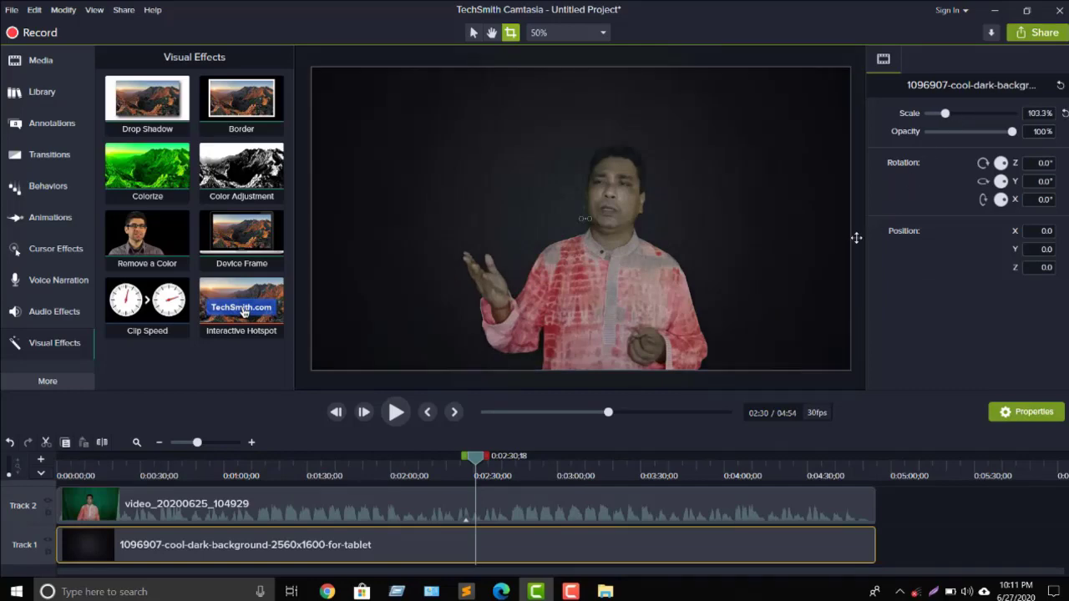